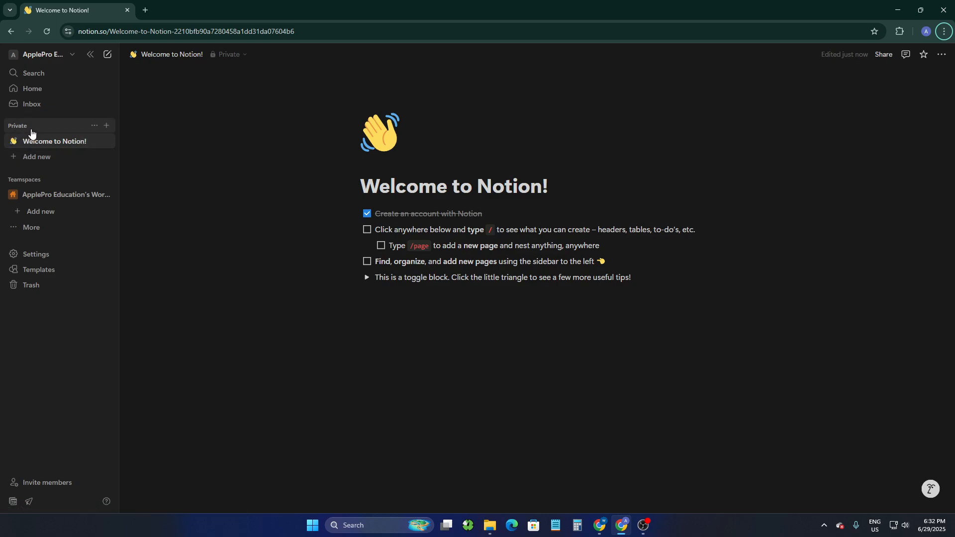
Add a new private page and title it Calendar
left_click(106, 128)
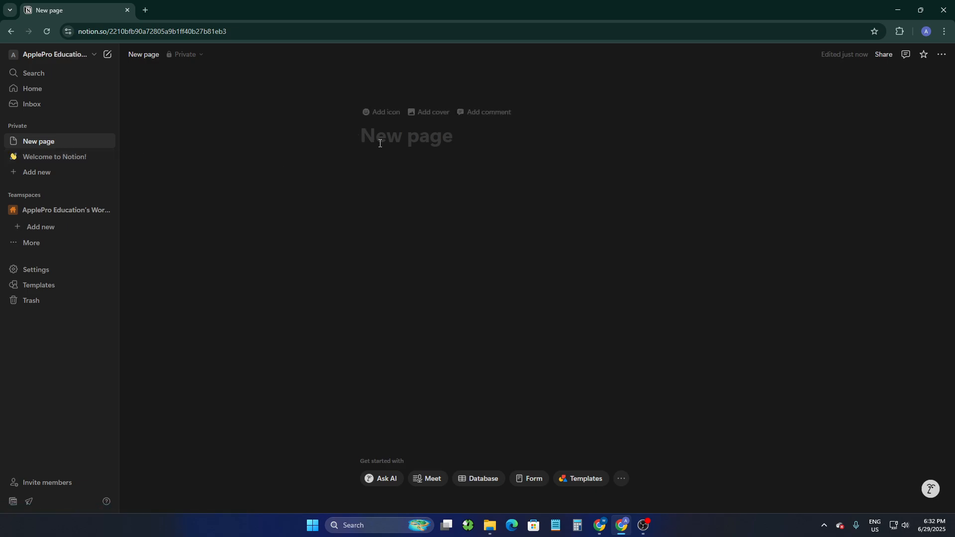
type("C")
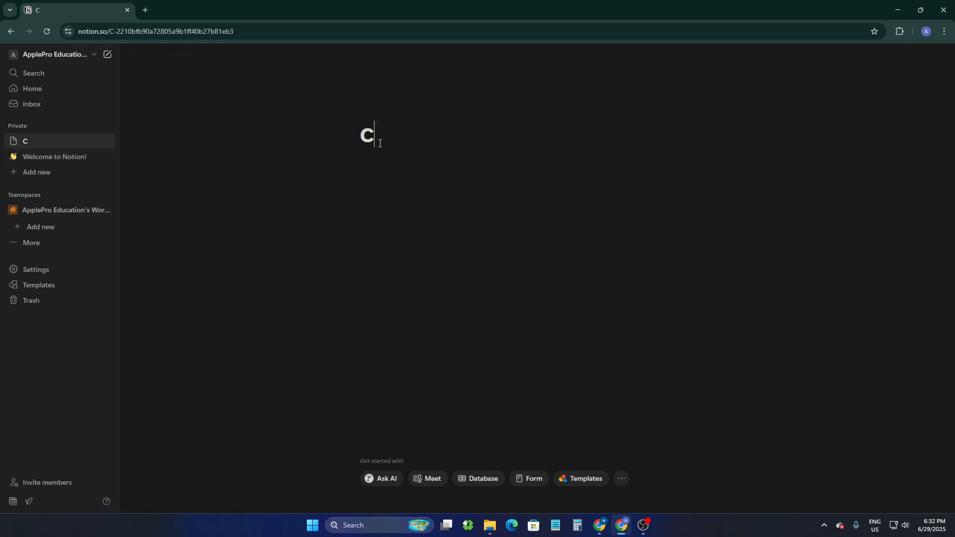
type("alender")
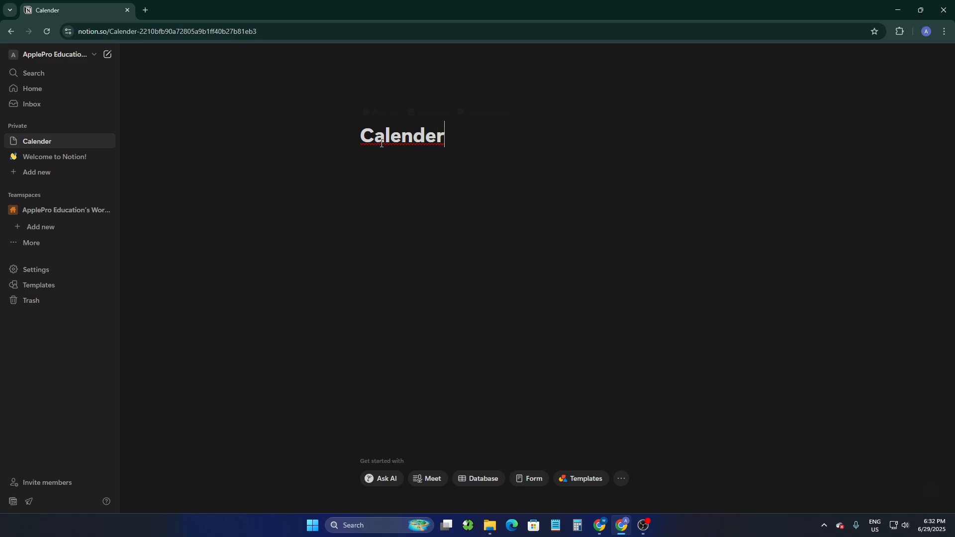
key("BackSpace")
key("BackSpace")
type("ar")
key("Return")
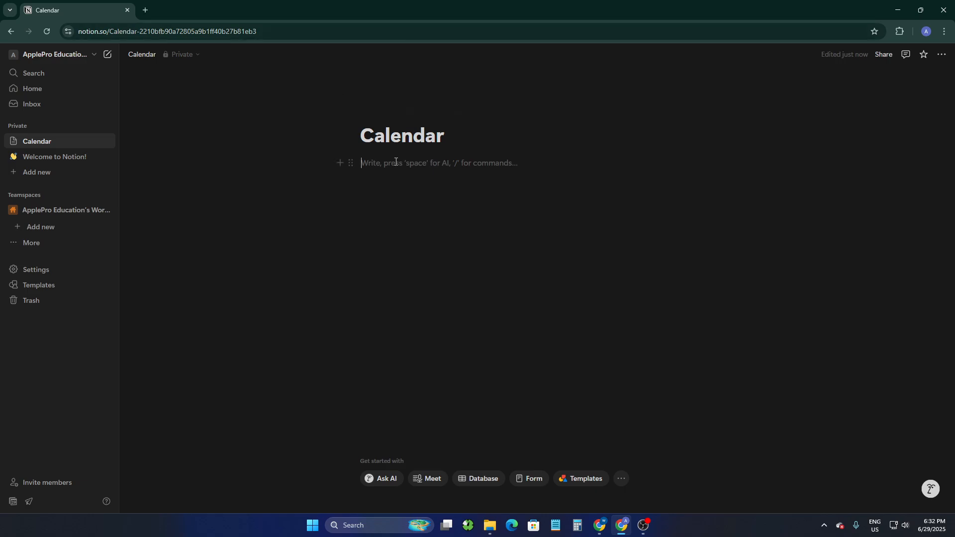
Insert a Calendar view database block on the page using the slash command
type("/")
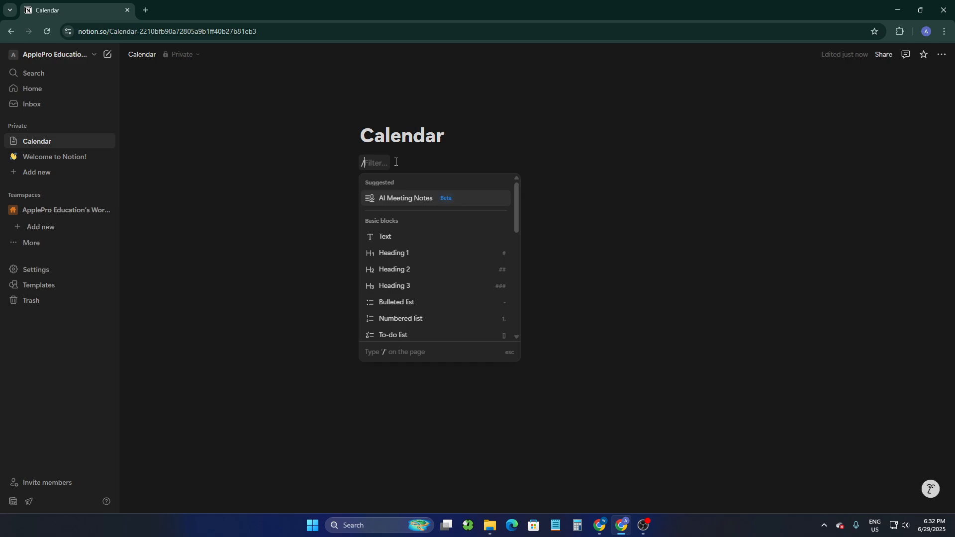
type("ca")
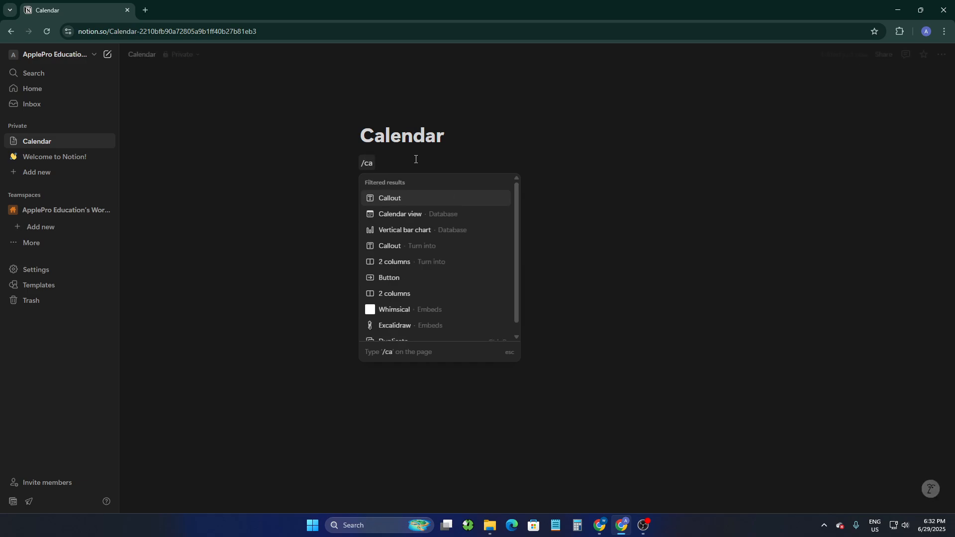
type("l")
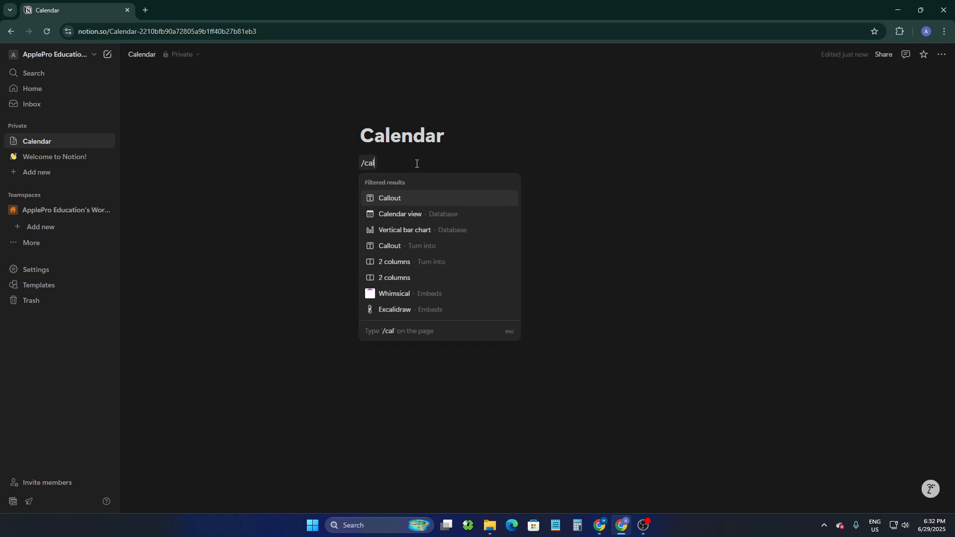
left_click(409, 214)
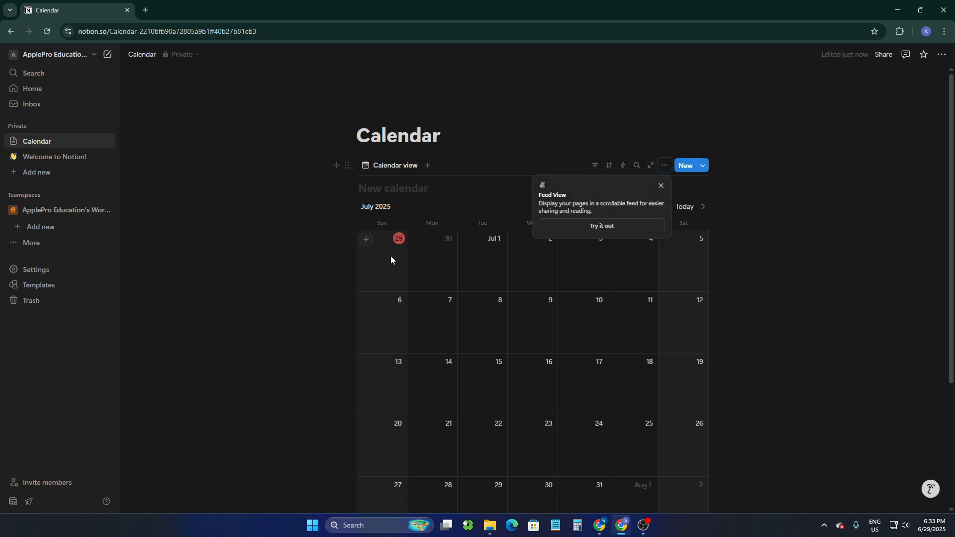
Dismiss the Feed View tip and inspect the calendar's view options
scroll(393, 202, "down", 3)
scroll(556, 282, "up", 3)
left_click(661, 187)
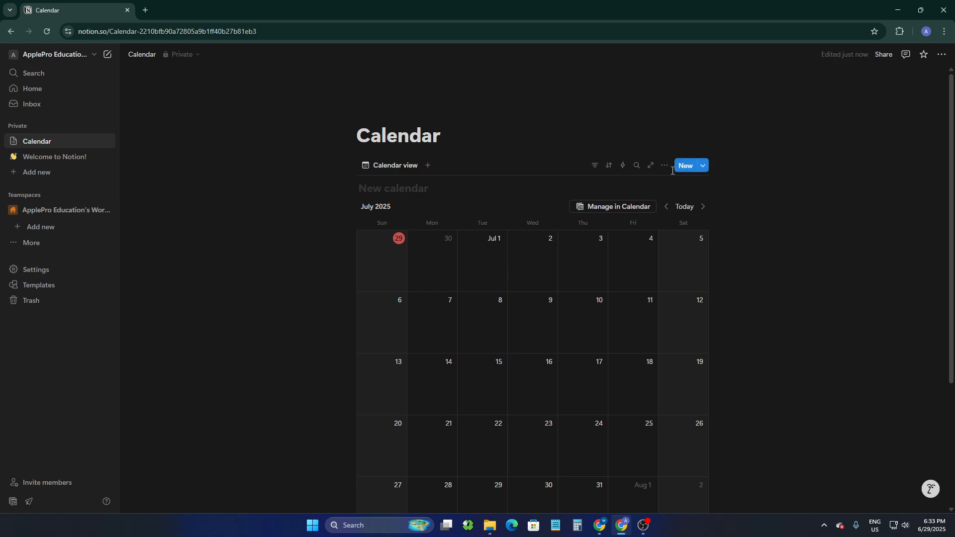
scroll(557, 223, "down", 3)
scroll(604, 249, "up", 3)
left_click(665, 166)
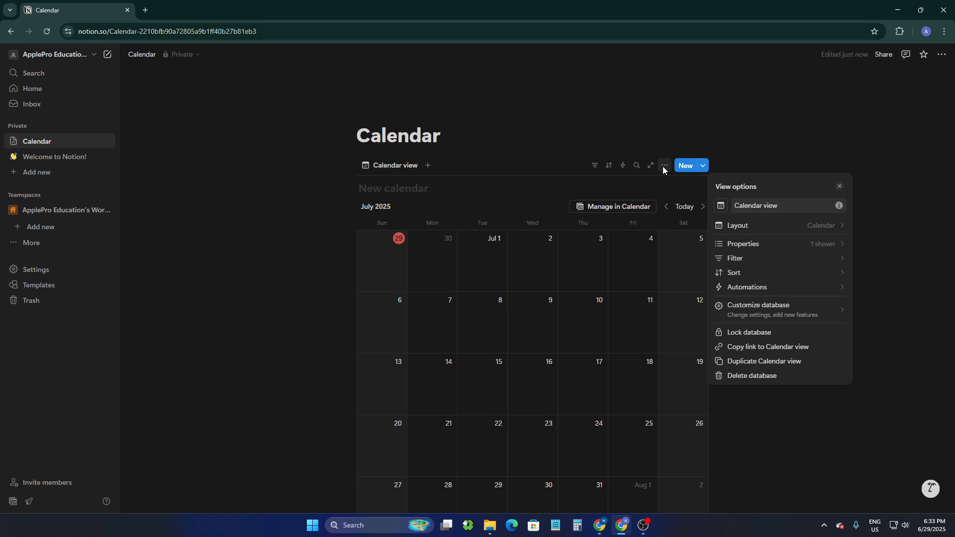
left_click(764, 143)
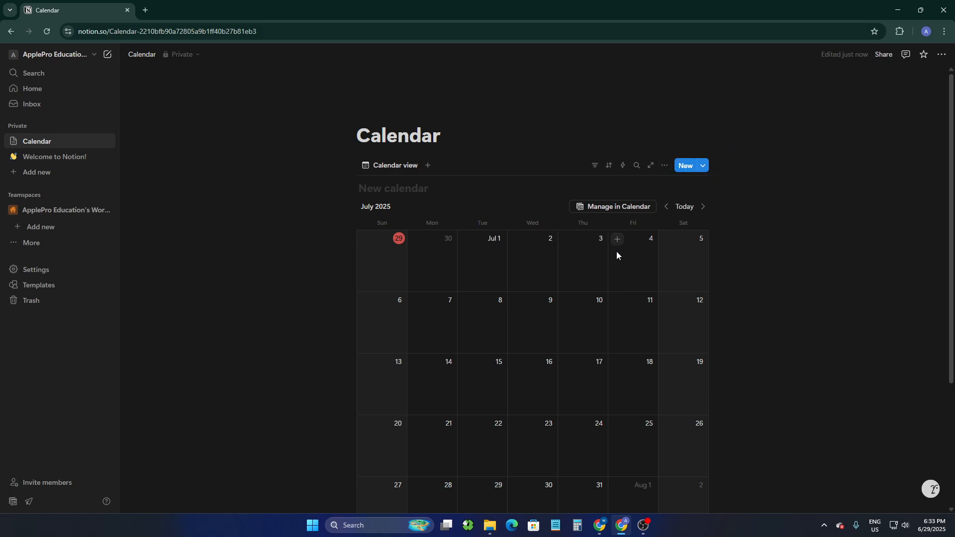
Add a calendar item on July 7 titled Subscribe
scroll(597, 269, "down", 3)
scroll(553, 303, "up", 3)
scroll(474, 320, "down", 2)
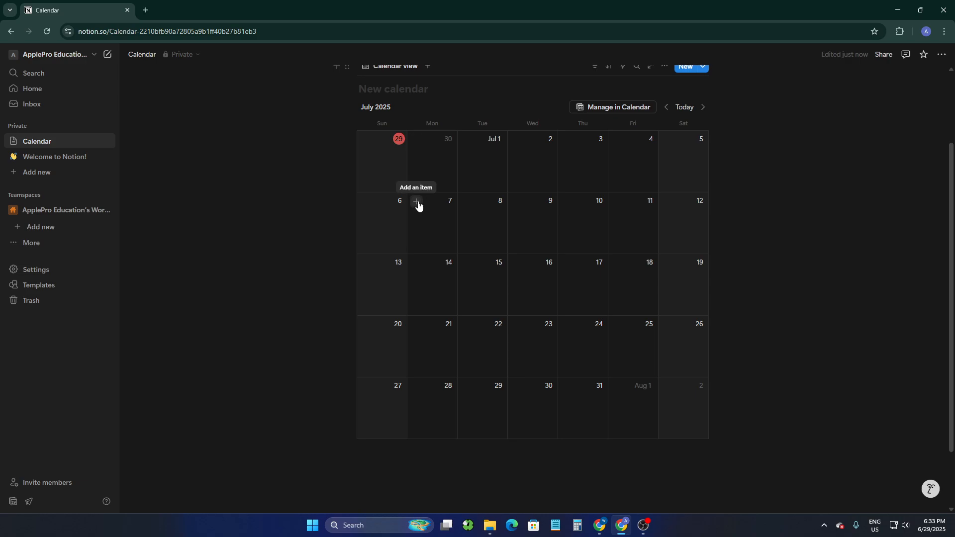
left_click(418, 202)
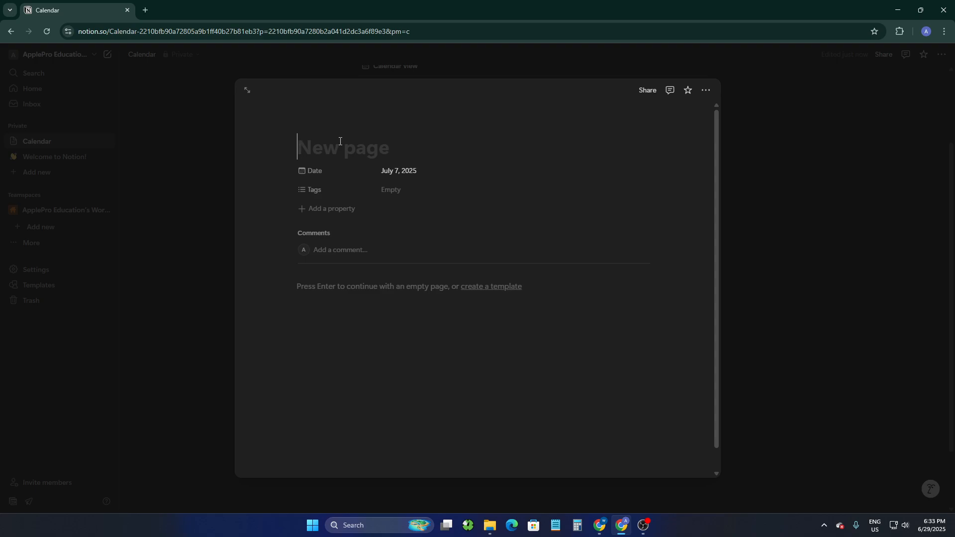
type("S")
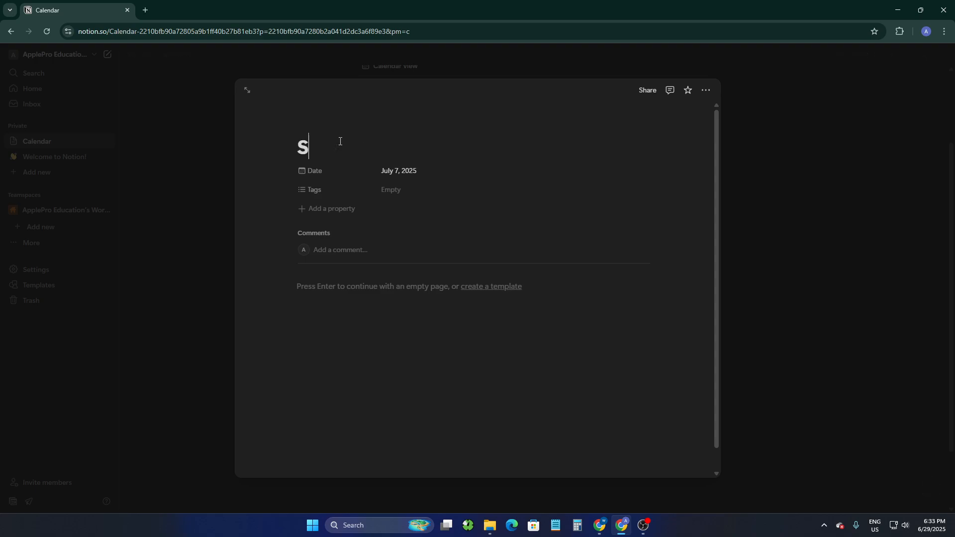
type("ubscribe")
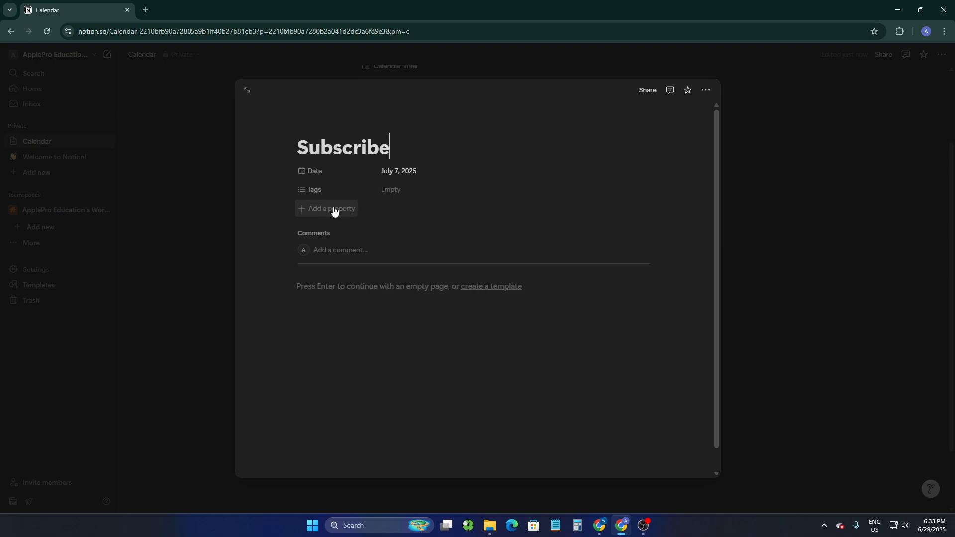
Tag the Subscribe item with a newly created Task tag
left_click(386, 191)
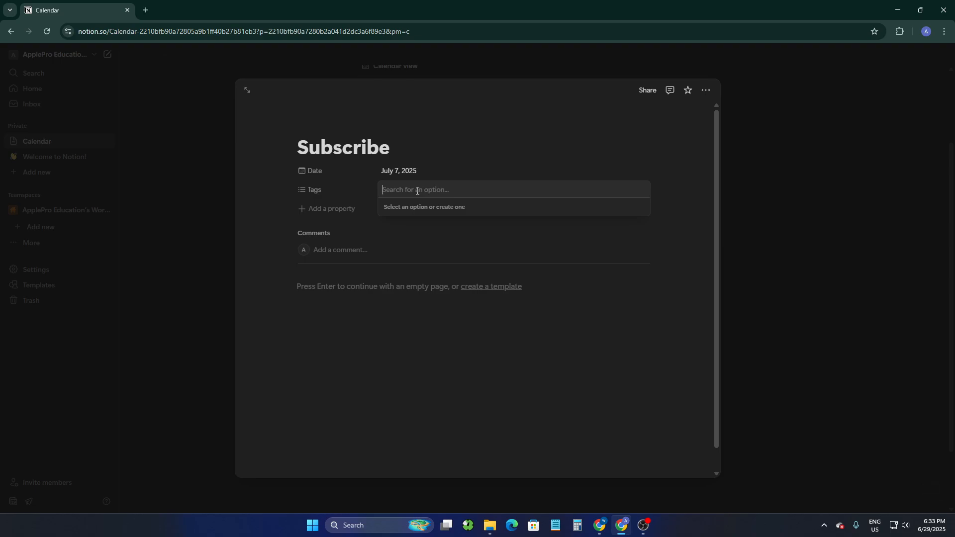
type("Task")
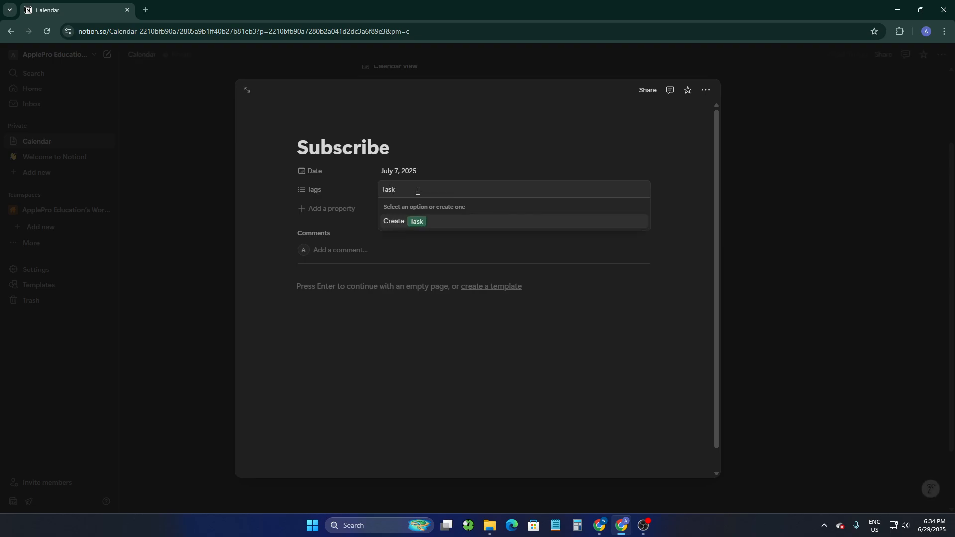
key("Return")
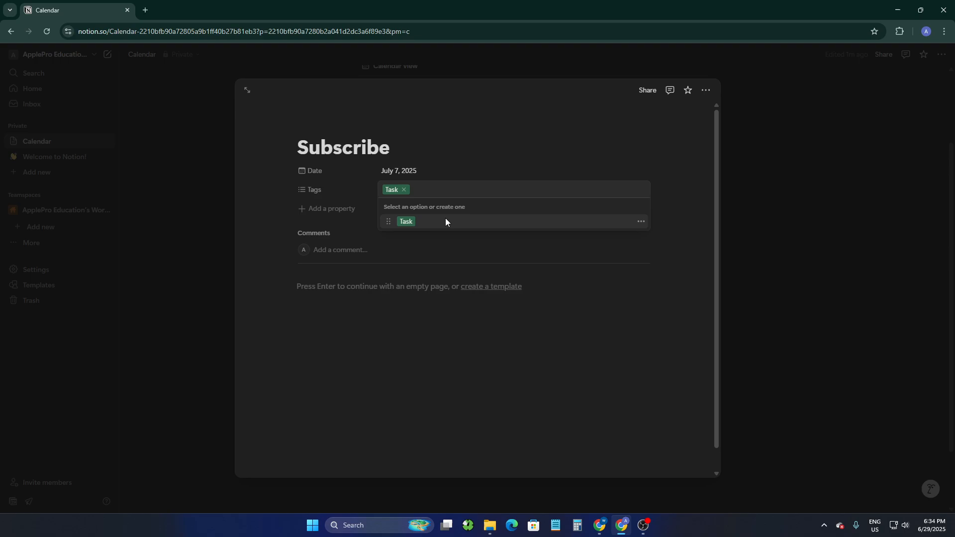
left_click(430, 252)
Add a Checkbox property to the item
left_click(333, 211)
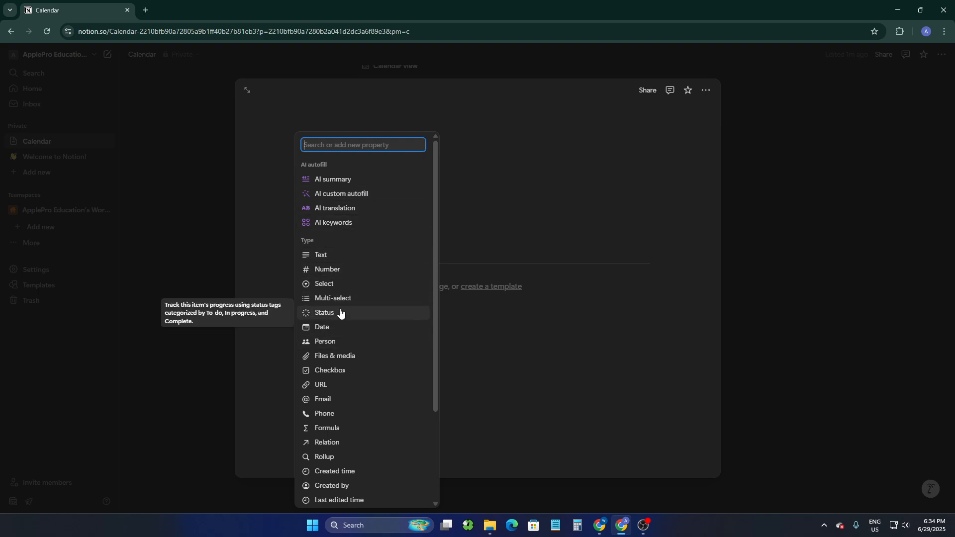
scroll(333, 383, "down", 1)
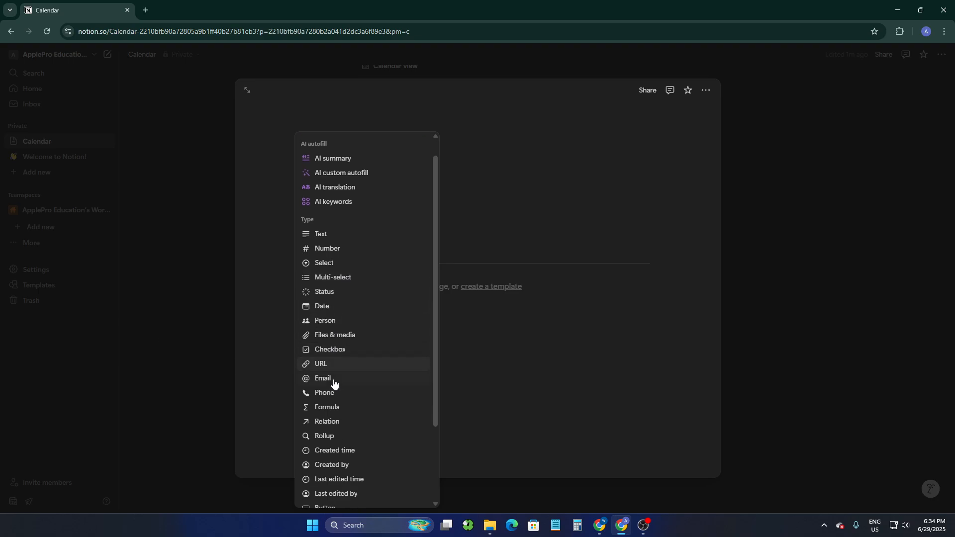
scroll(334, 381, "down", 1)
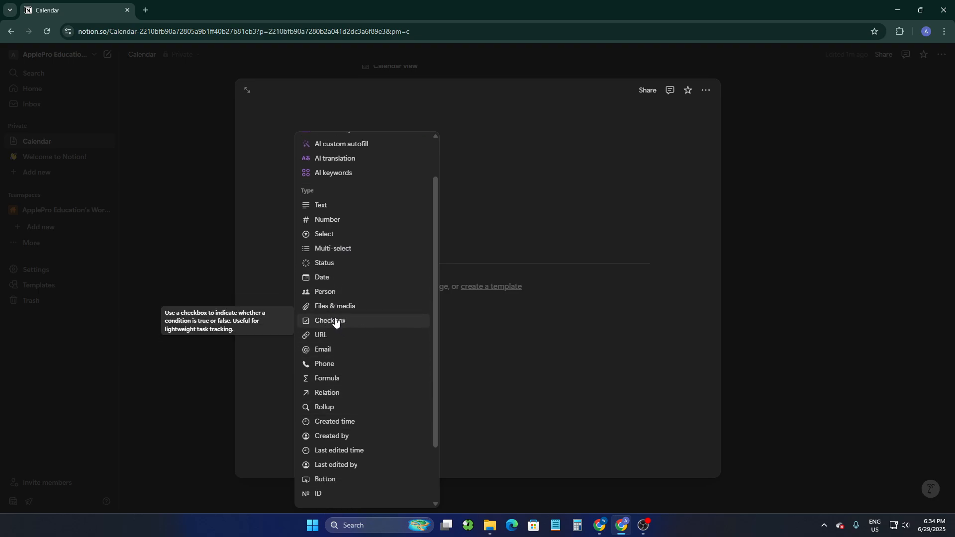
left_click(348, 320)
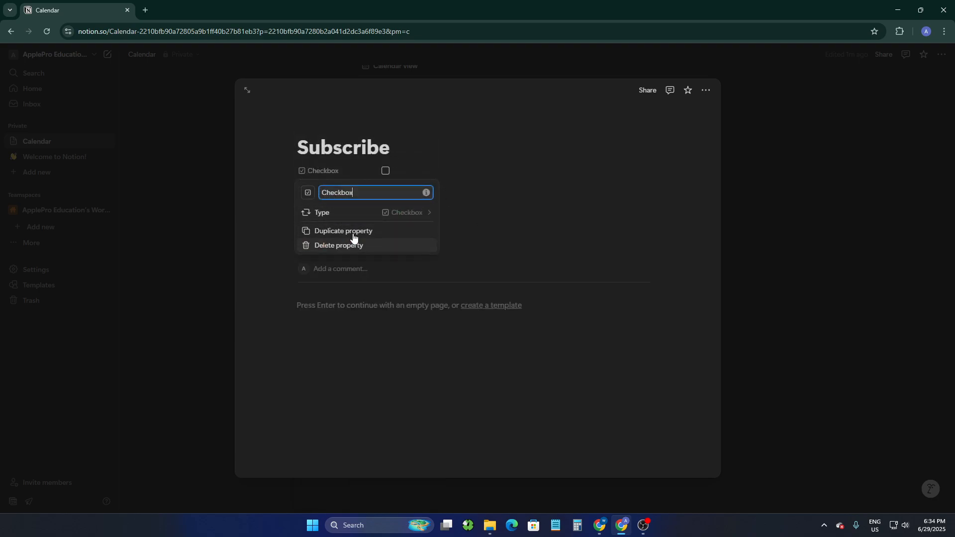
left_click(452, 222)
Add a second Checkbox property to the item
left_click(333, 226)
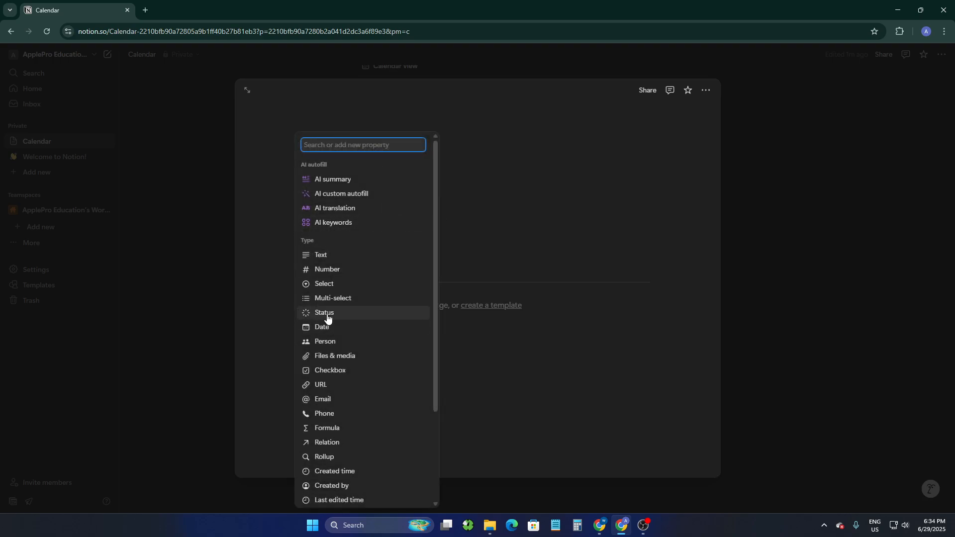
left_click(364, 371)
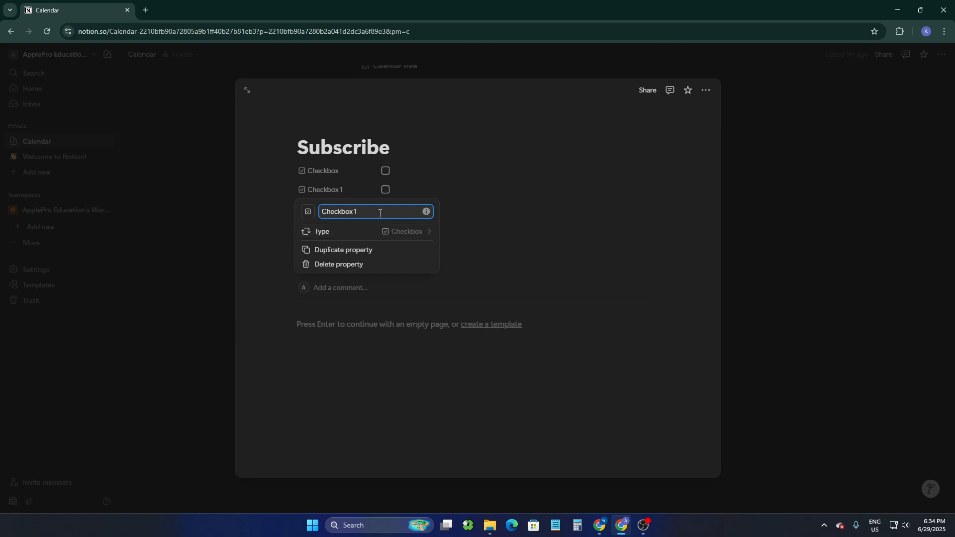
left_click(378, 232)
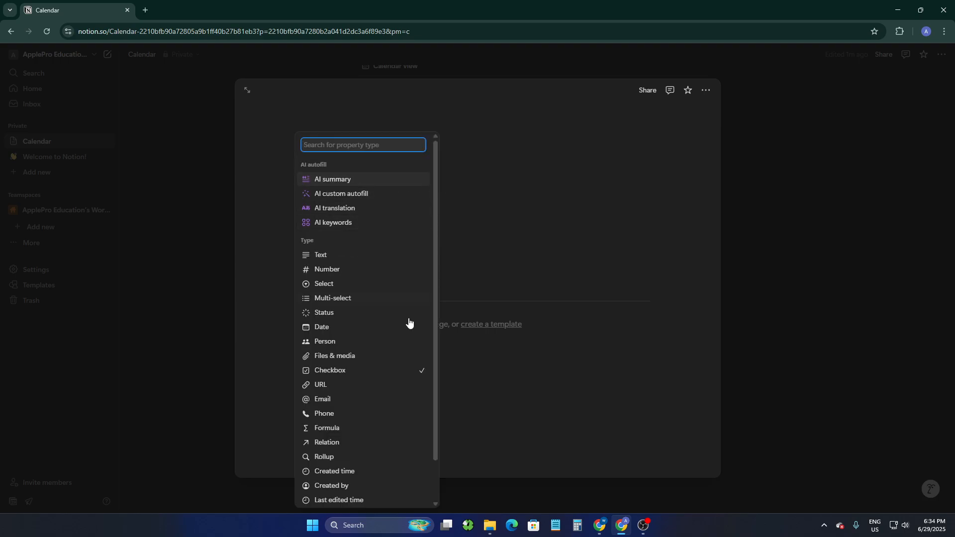
left_click(330, 370)
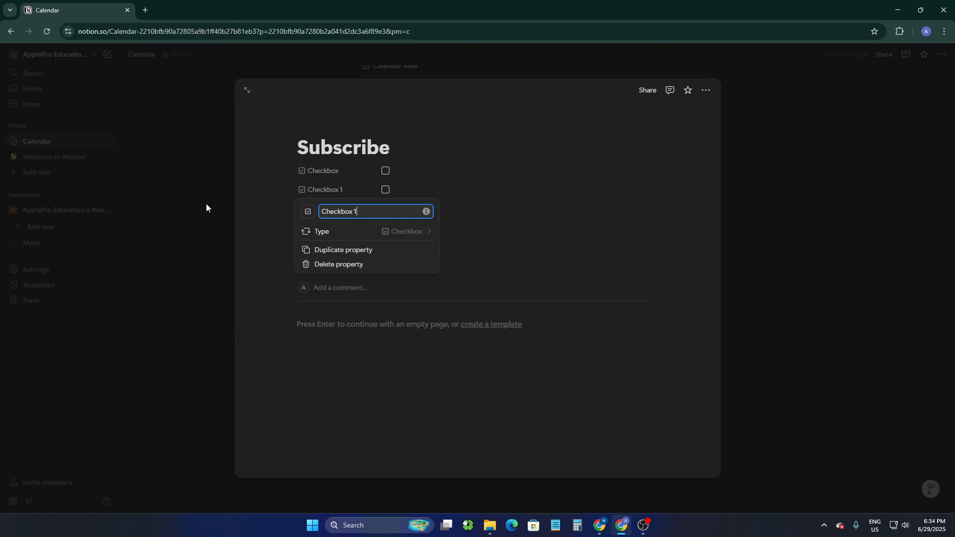
Change the Checkbox 1 property's icon to an upward arrow
left_click(307, 213)
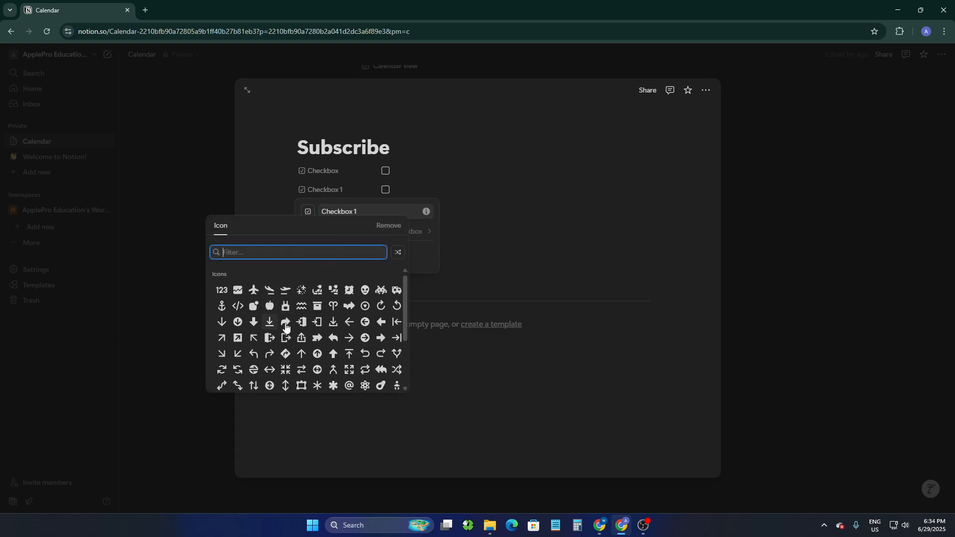
scroll(313, 332, "down", 5)
scroll(321, 338, "up", 5)
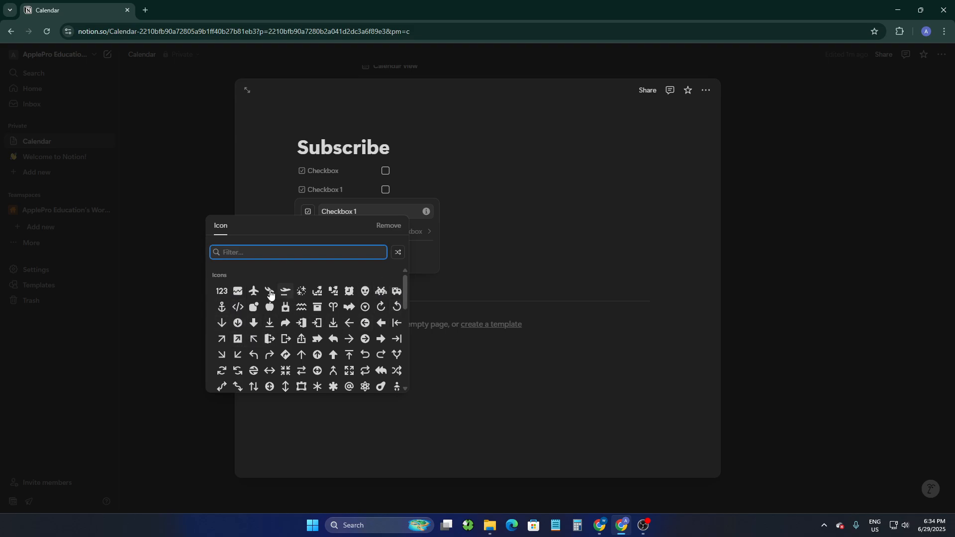
scroll(279, 338, "down", 1)
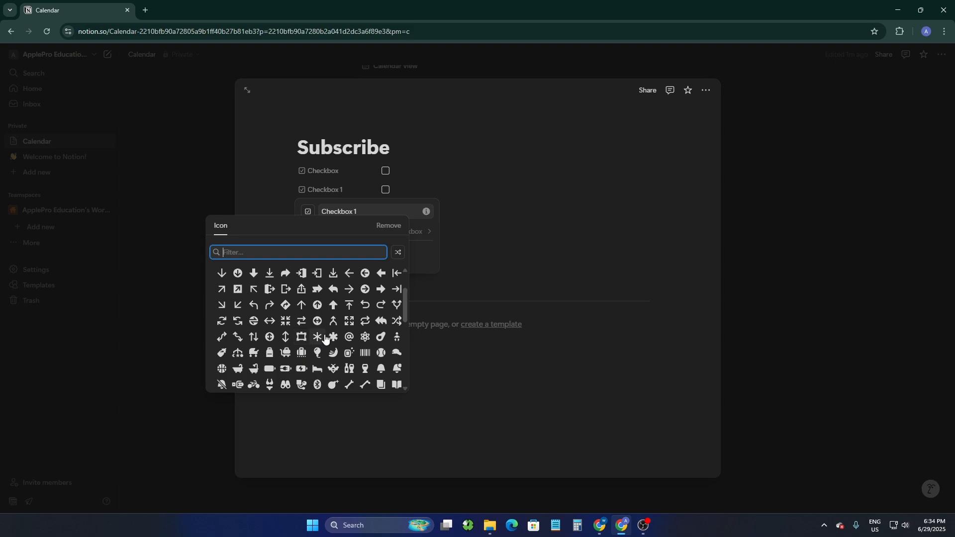
left_click(302, 305)
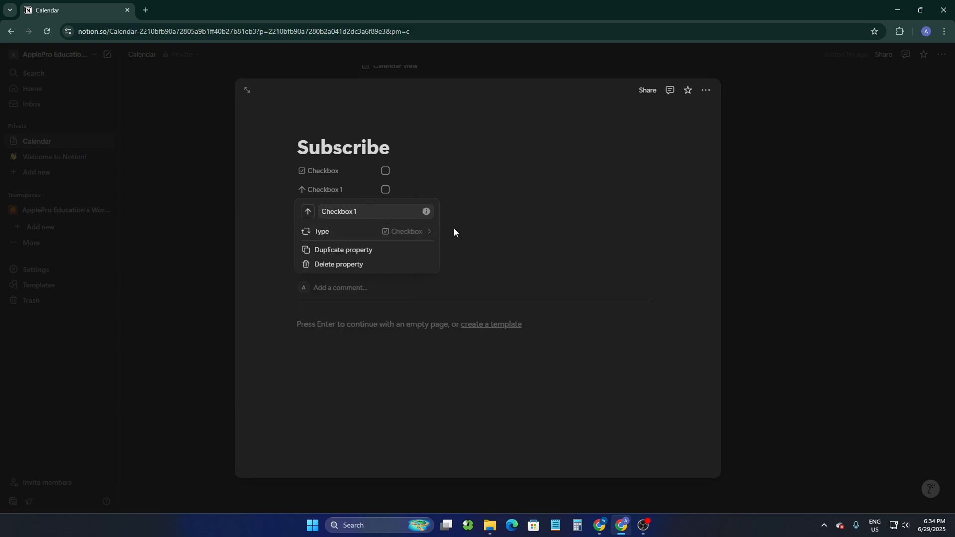
left_click(473, 233)
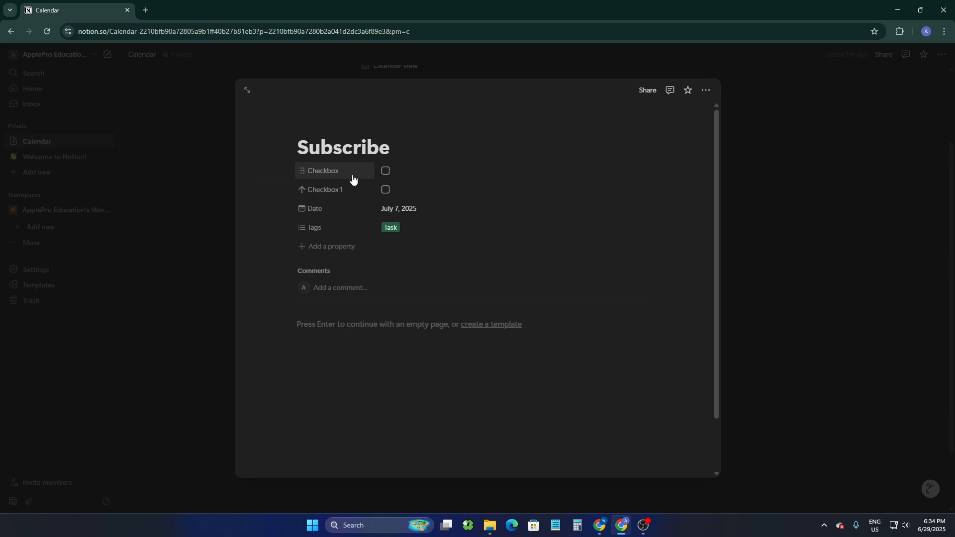
Delete the Checkbox 1 property and move the Checkbox property below Tags
left_click(341, 191)
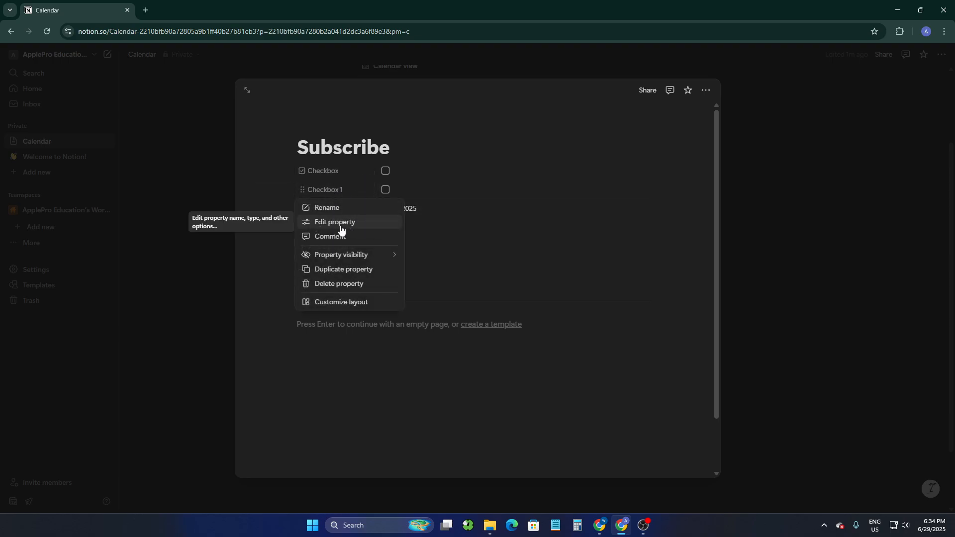
left_click(340, 283)
left_click(482, 282)
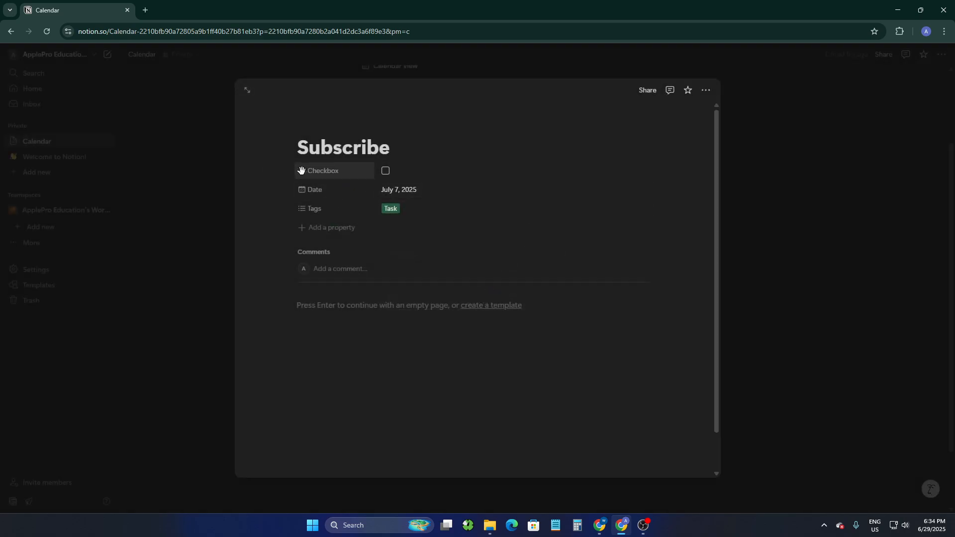
left_click_drag(301, 170, 312, 207)
Post the comment "qebfuqwgfeuywyhf" on the Subscribe item
left_click(334, 268)
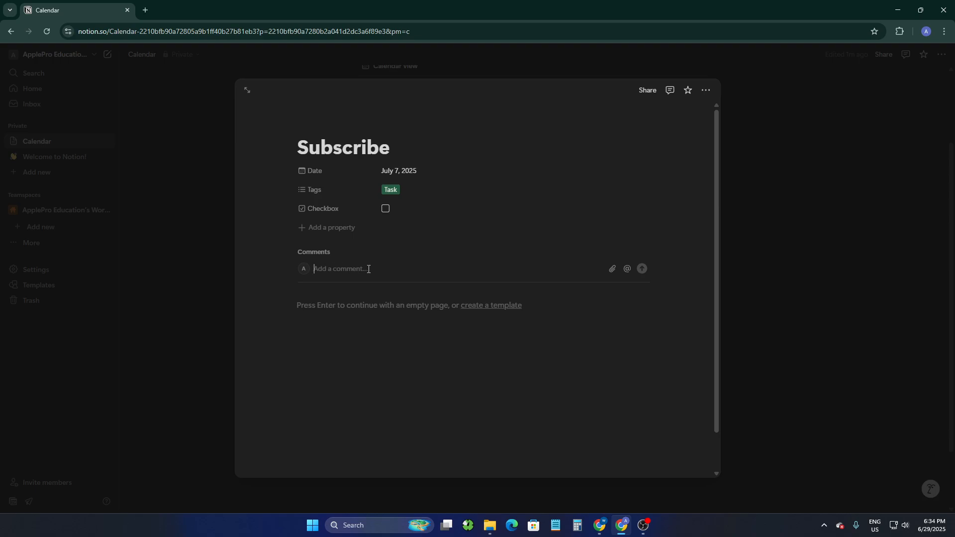
type("qebfuqwgfeuywyhf")
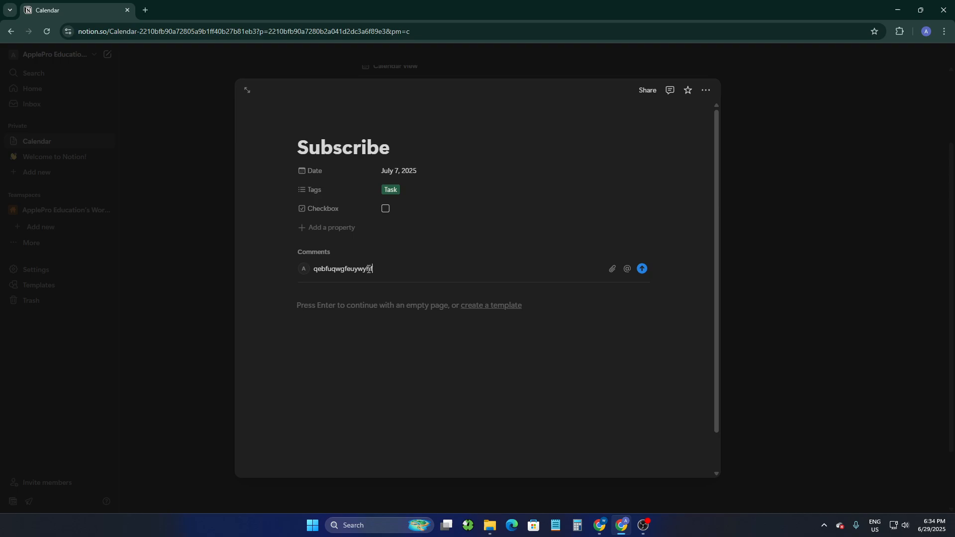
left_click(643, 269)
left_click(643, 269)
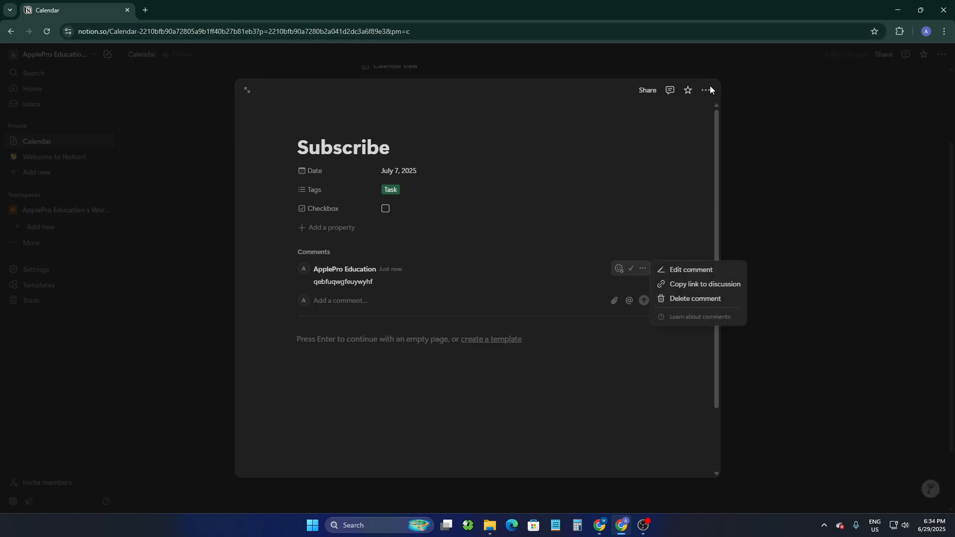
left_click(877, 165)
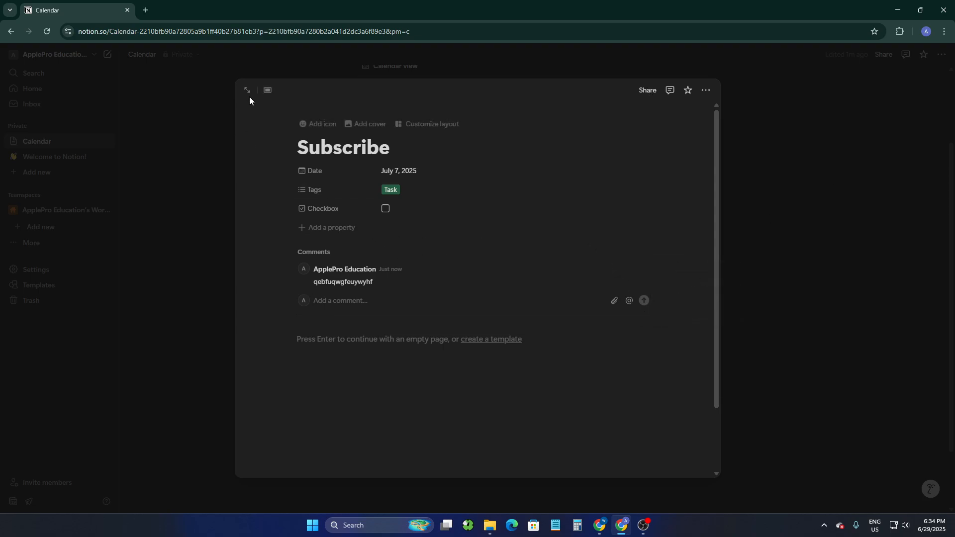
Open the Subscribe item as a full page, then navigate back to the New calendar database
left_click(248, 91)
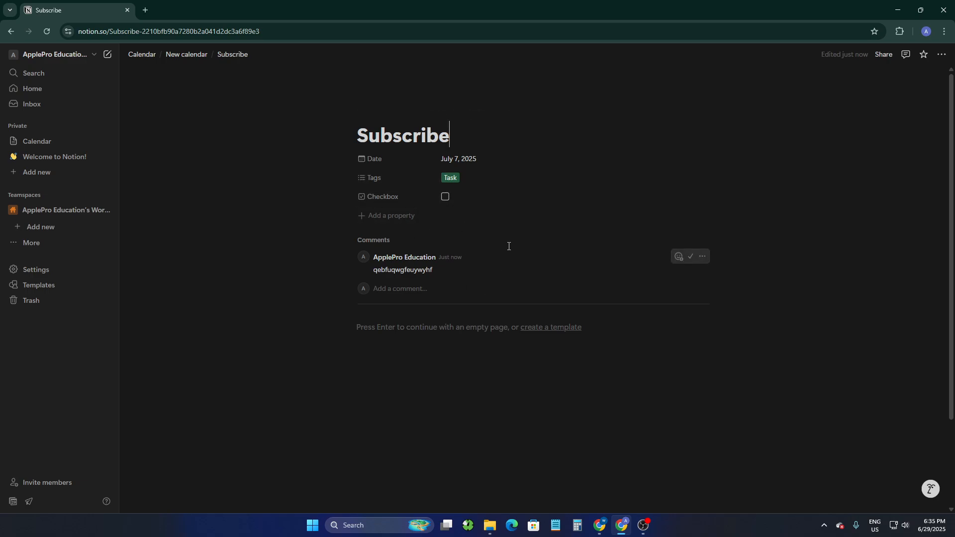
left_click(187, 55)
scroll(396, 349, "down", 3)
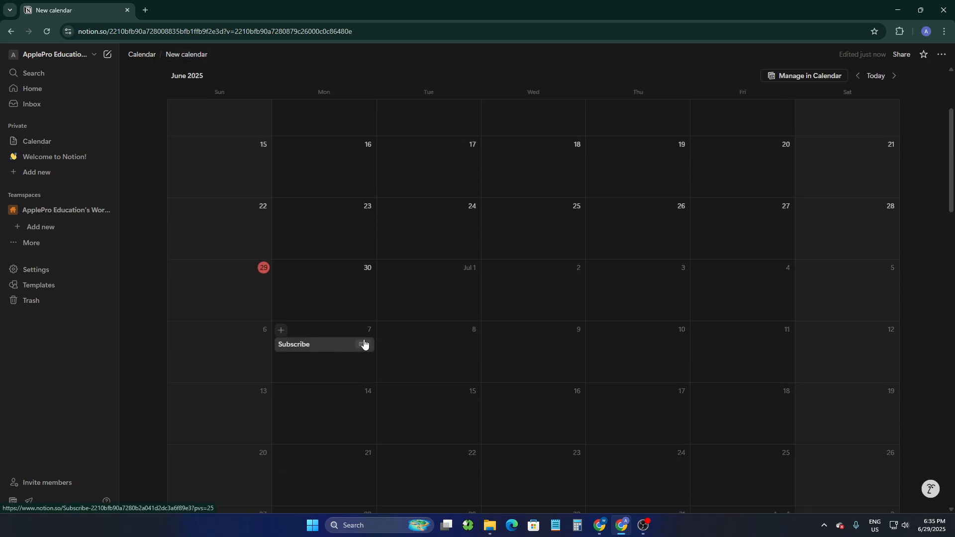
scroll(401, 350, "up", 3)
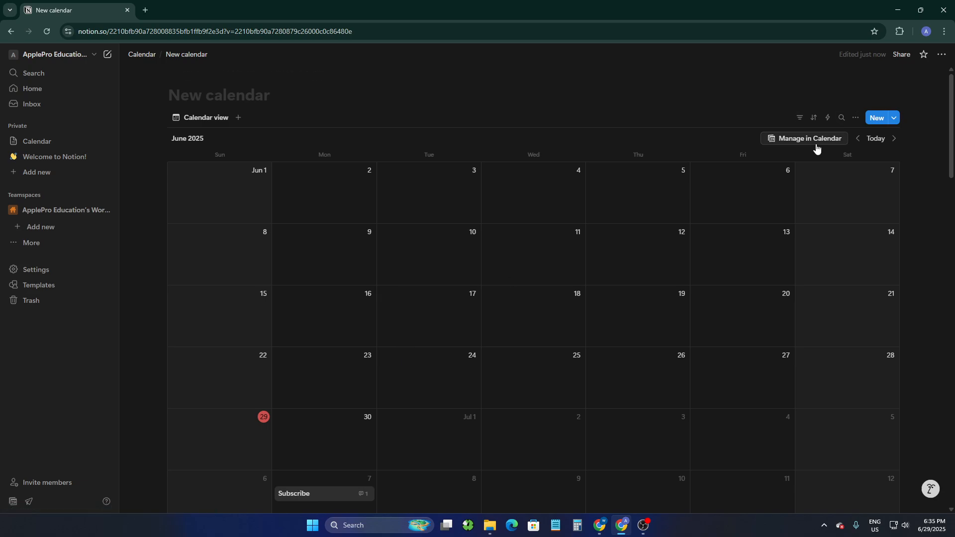
Open the calendar view's Automations options and close the panel
left_click(856, 118)
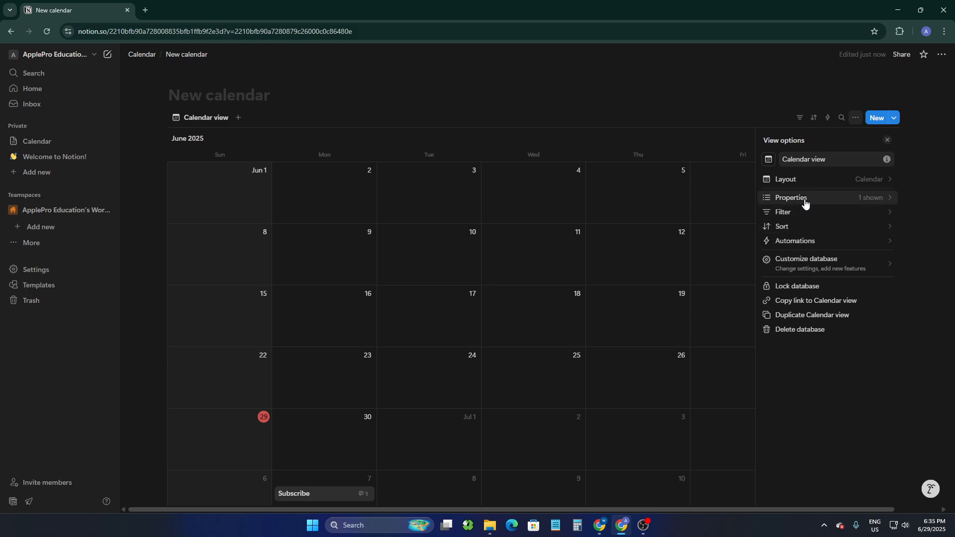
left_click(804, 240)
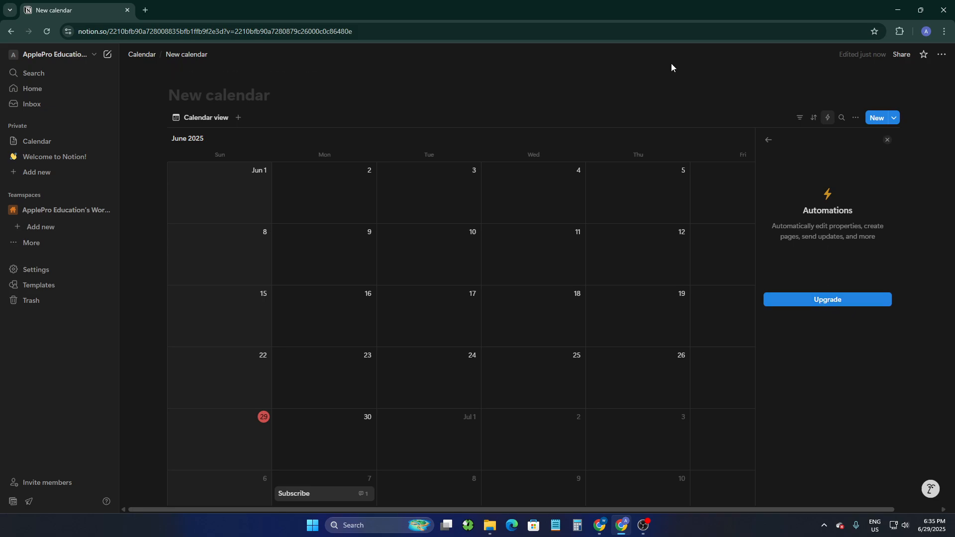
left_click(705, 74)
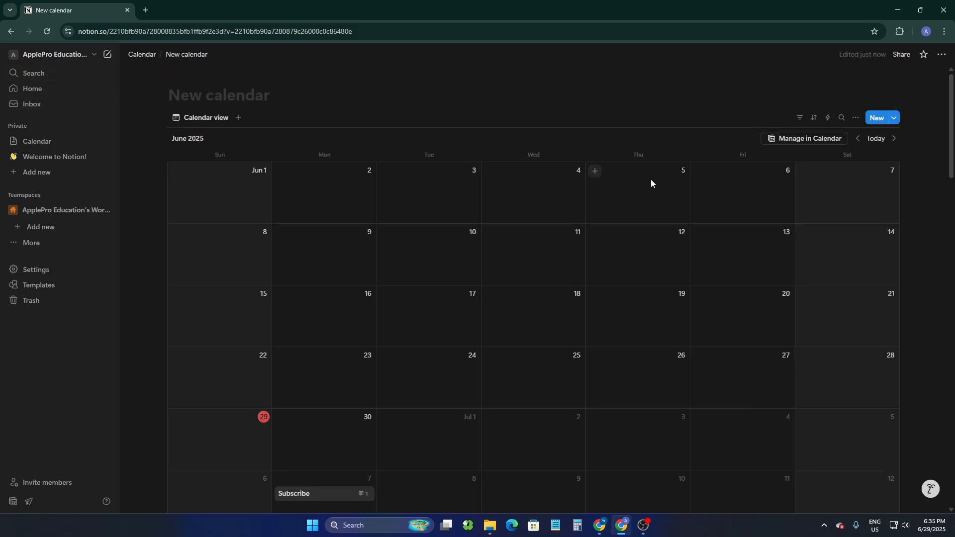